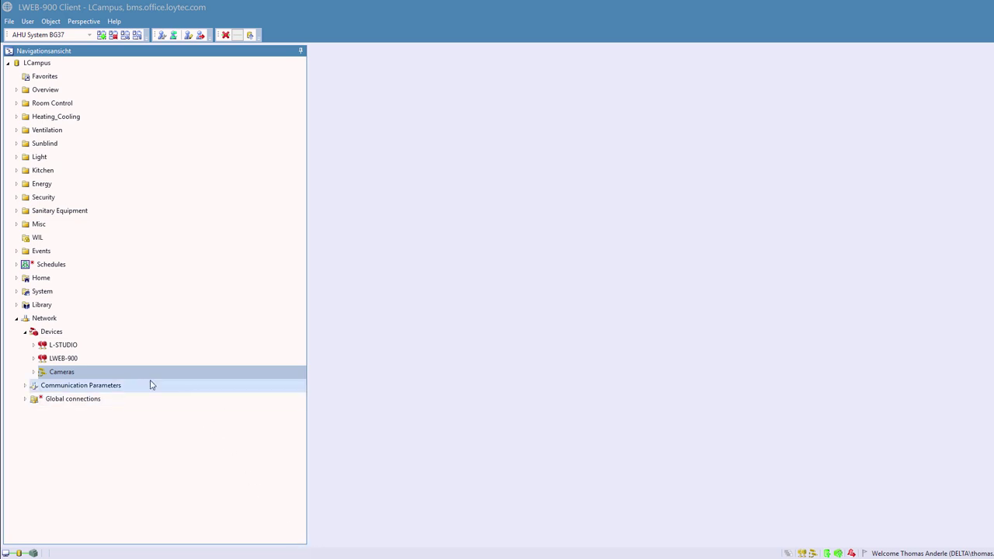
click(54, 334)
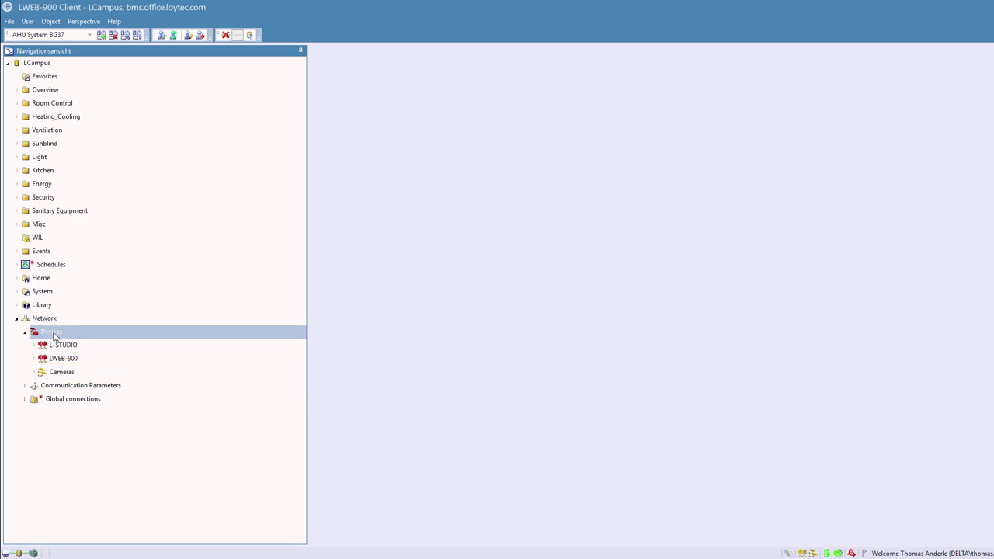
right_click(54, 332)
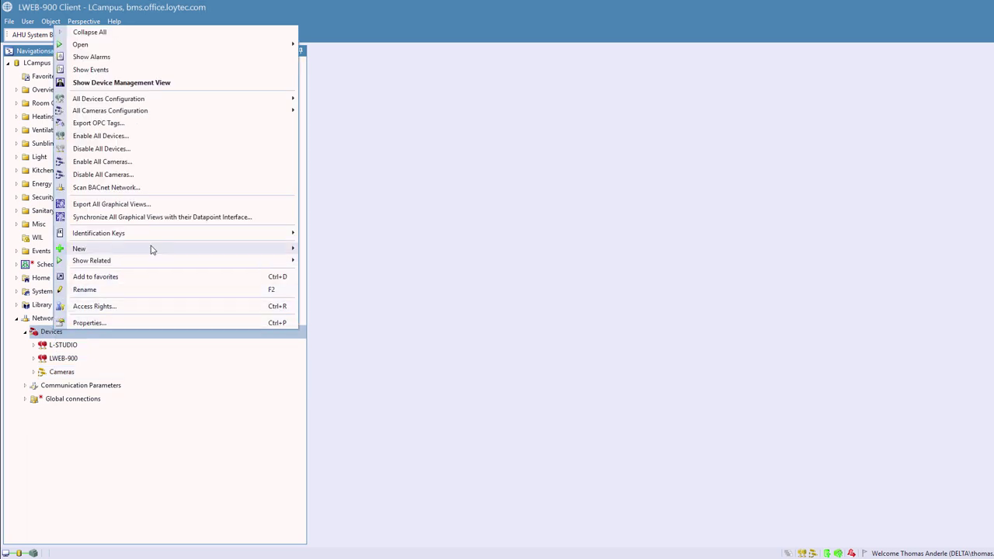
mouse_move(157, 249)
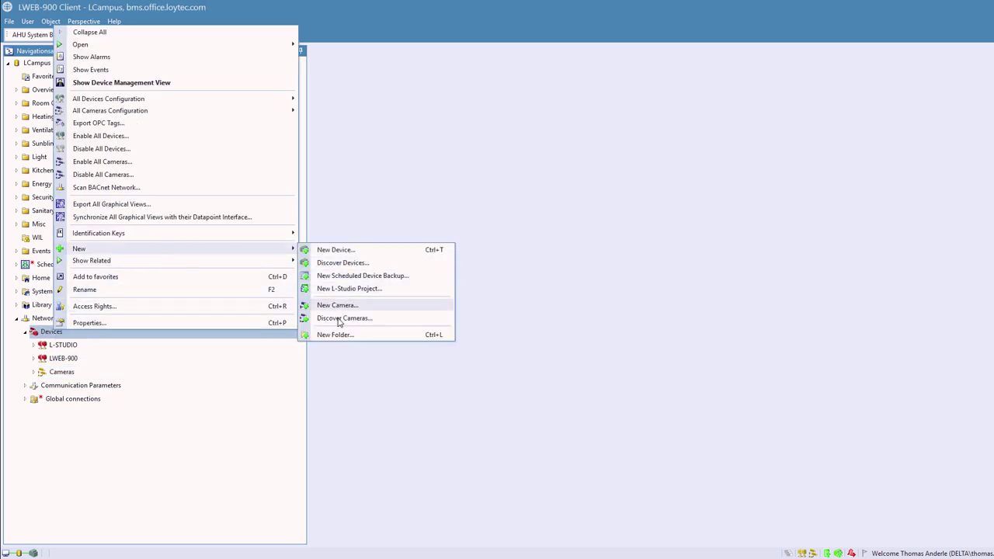
click(346, 318)
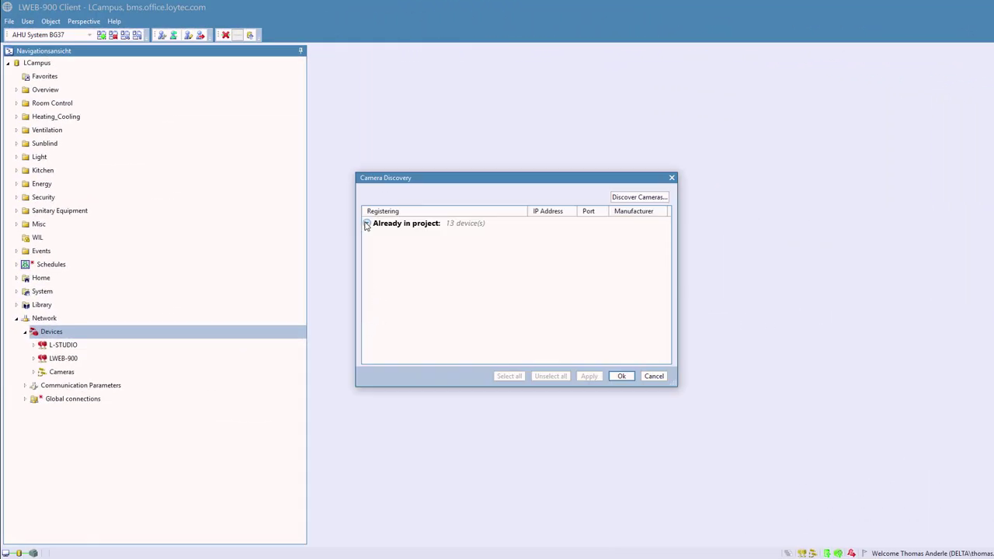
click(367, 225)
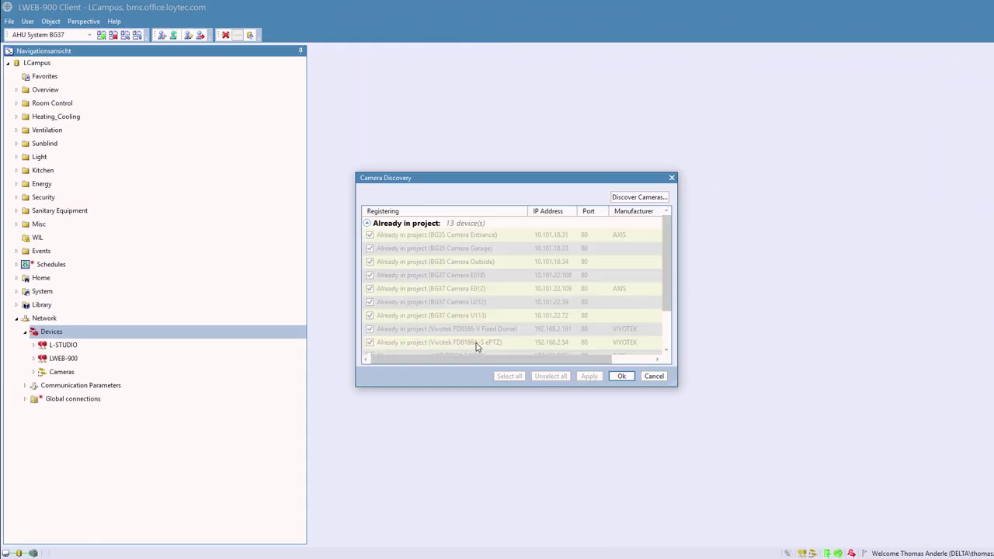
scroll(477, 346, down, 1)
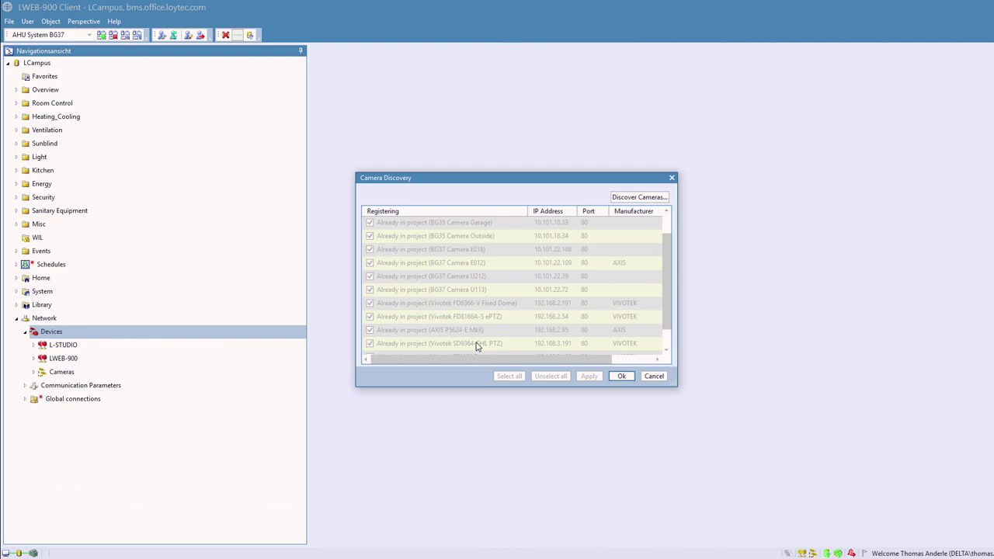
click(621, 375)
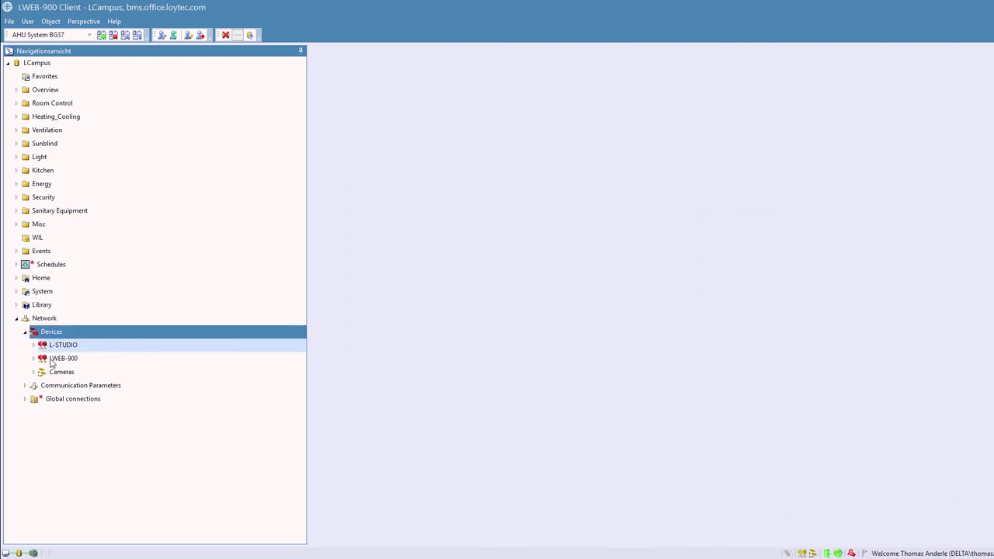
click(33, 373)
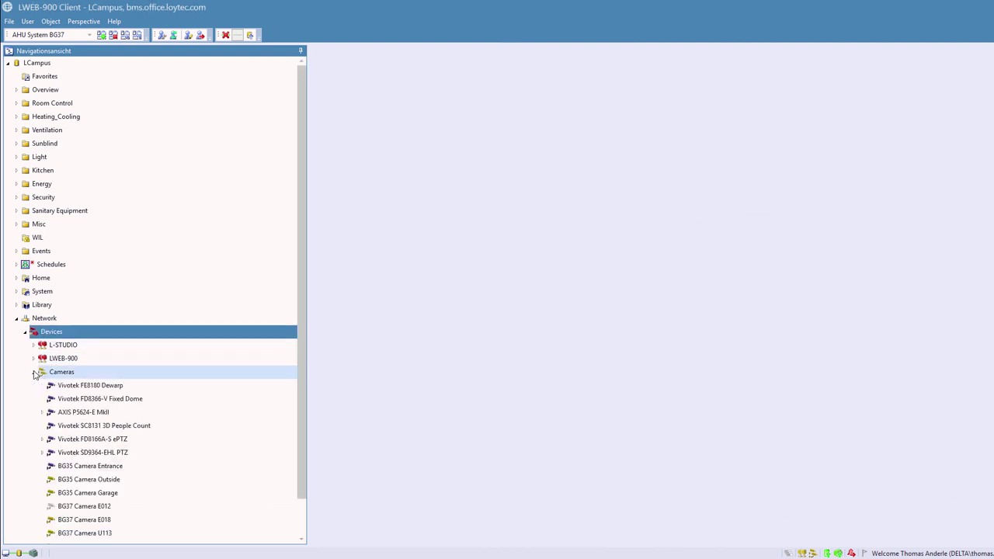
click(95, 457)
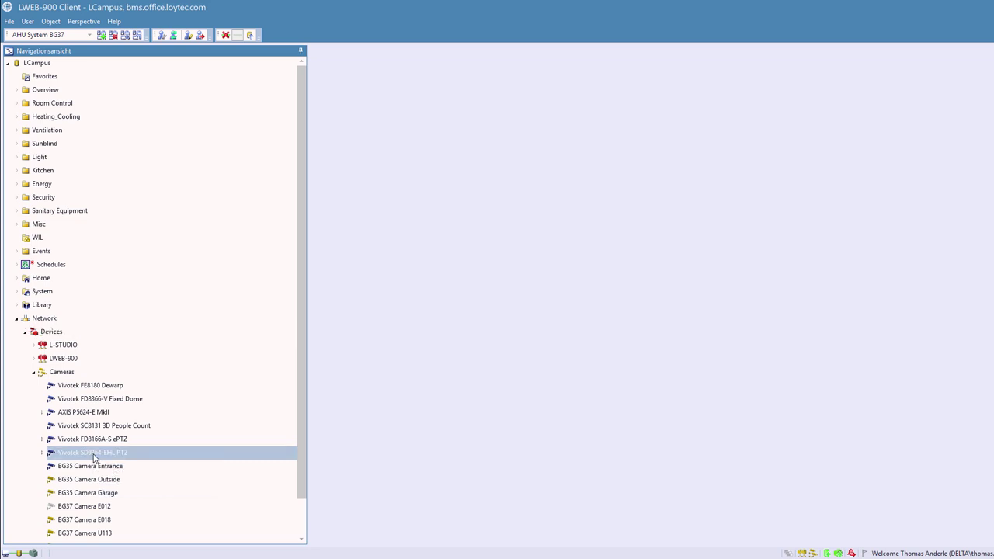
right_click(94, 455)
click(124, 445)
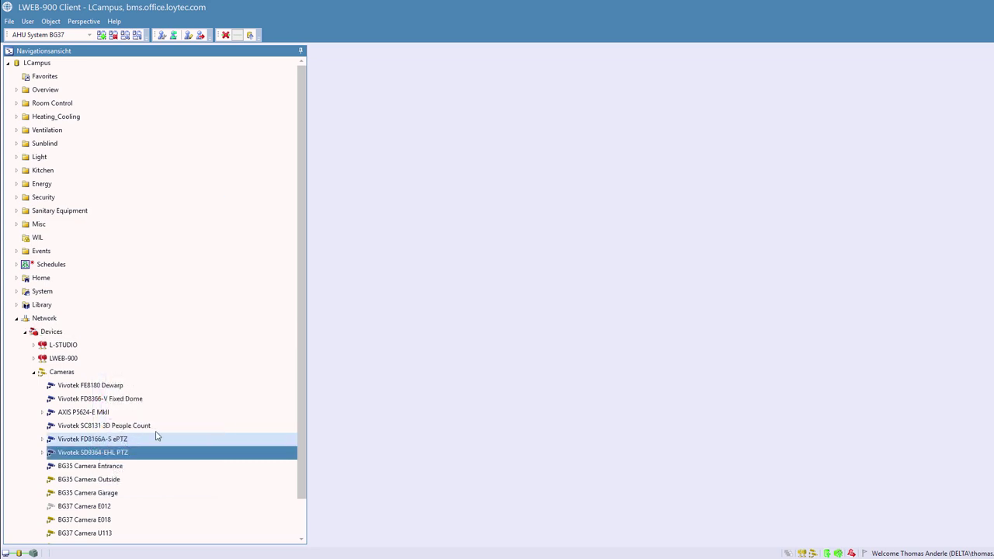
drag(703, 282, 339, 280)
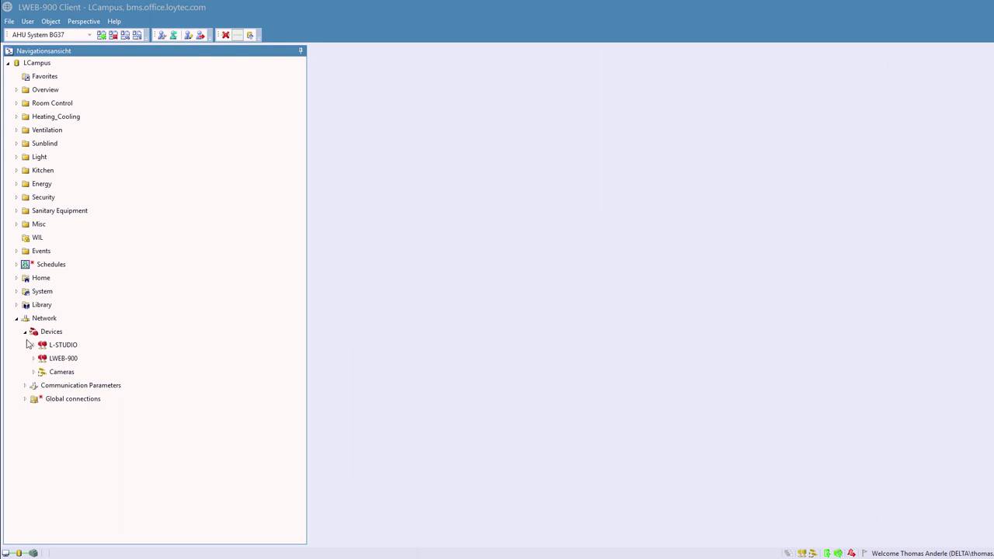
Run Discover Devices from the Devices node's New menu to scan the network for devices.
right_click(50, 333)
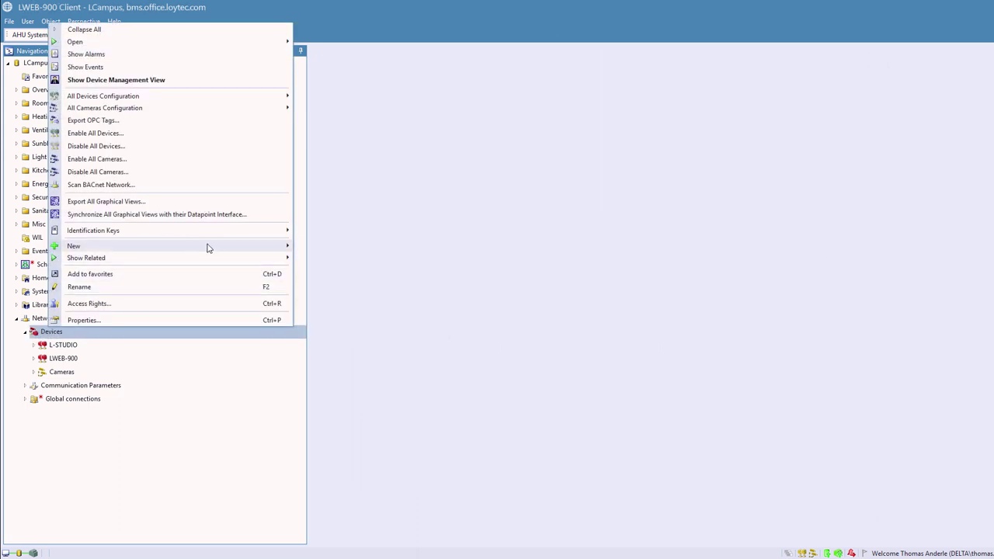
mouse_move(205, 247)
click(342, 259)
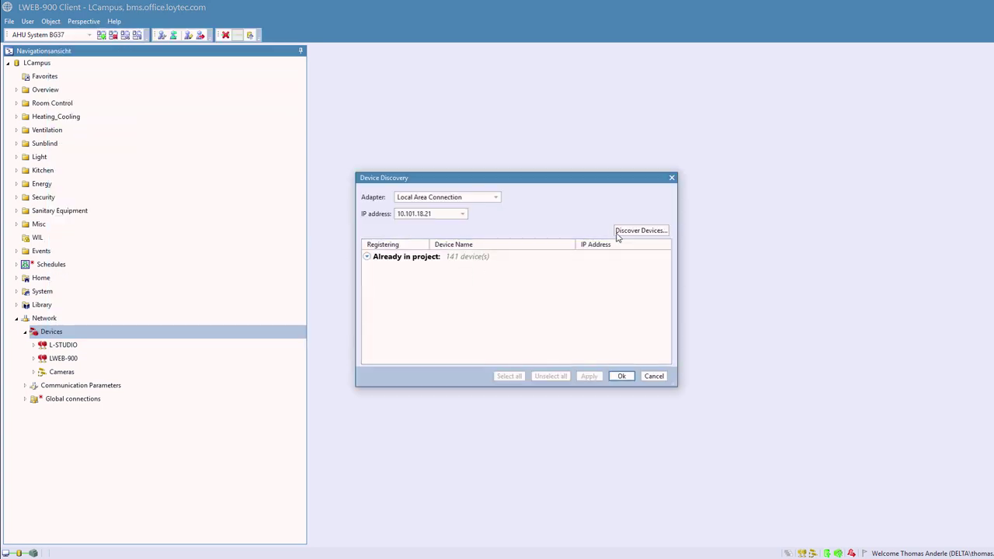
click(629, 232)
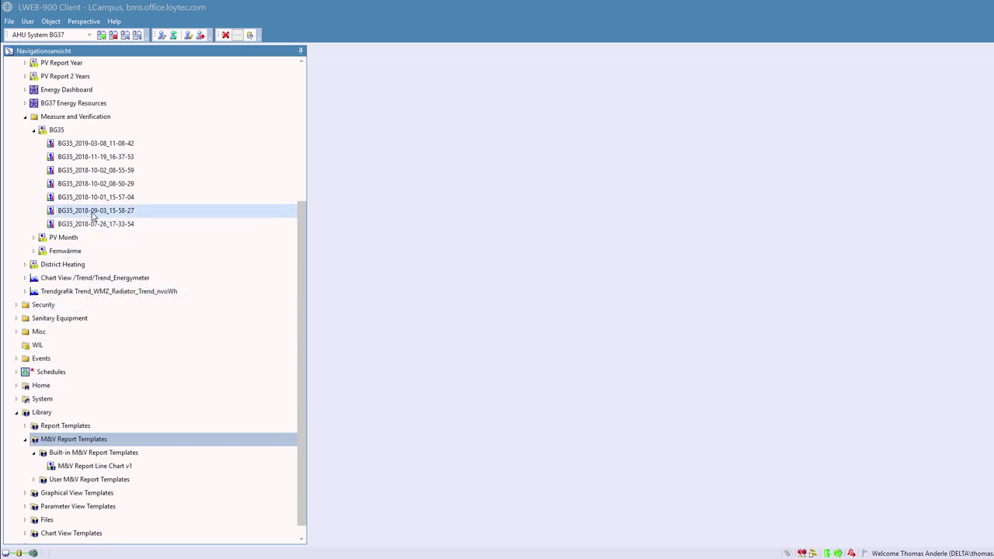
Open the BG35_2018-11-19_16-37-53 M&V report.
double_click(92, 158)
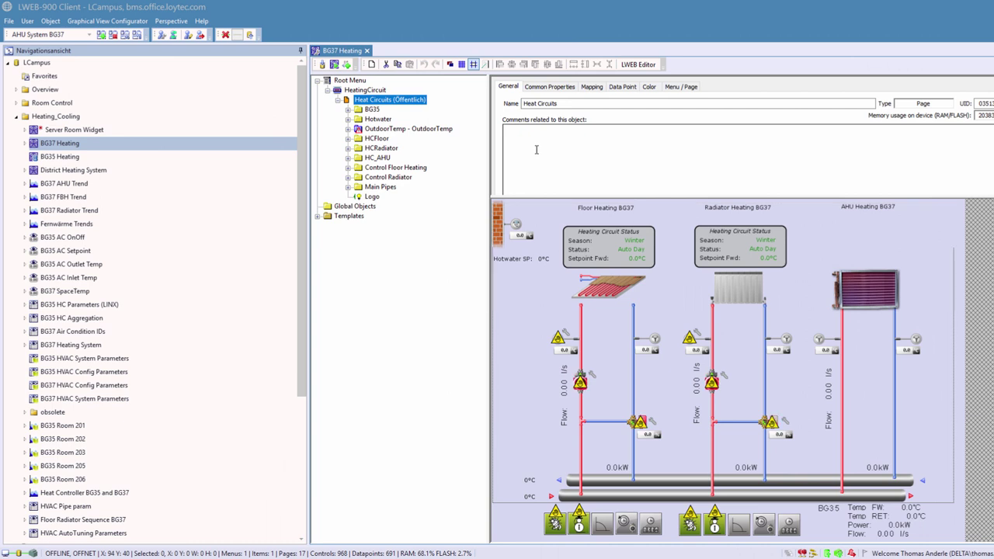
Export the graphical view project as a file, reviewing the available file types.
click(630, 67)
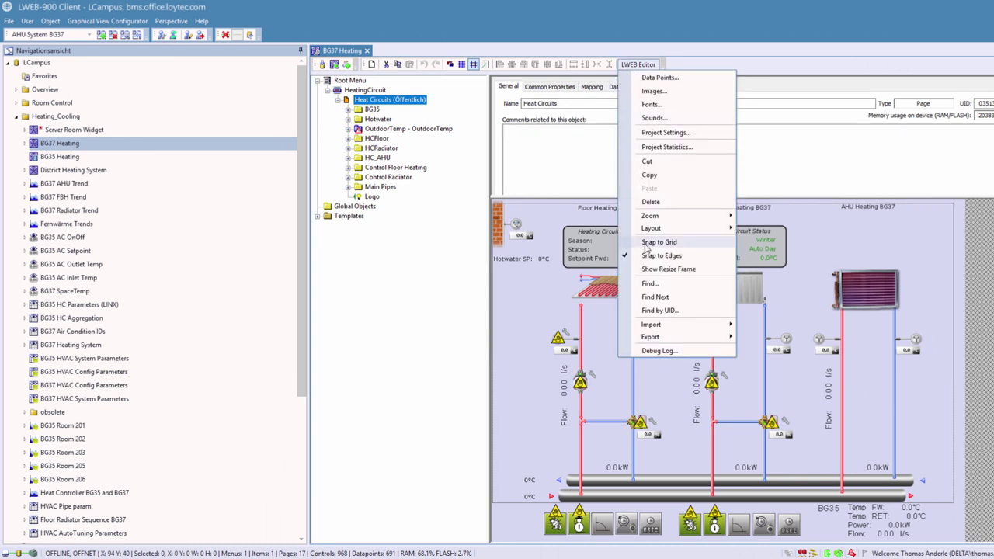
mouse_move(708, 341)
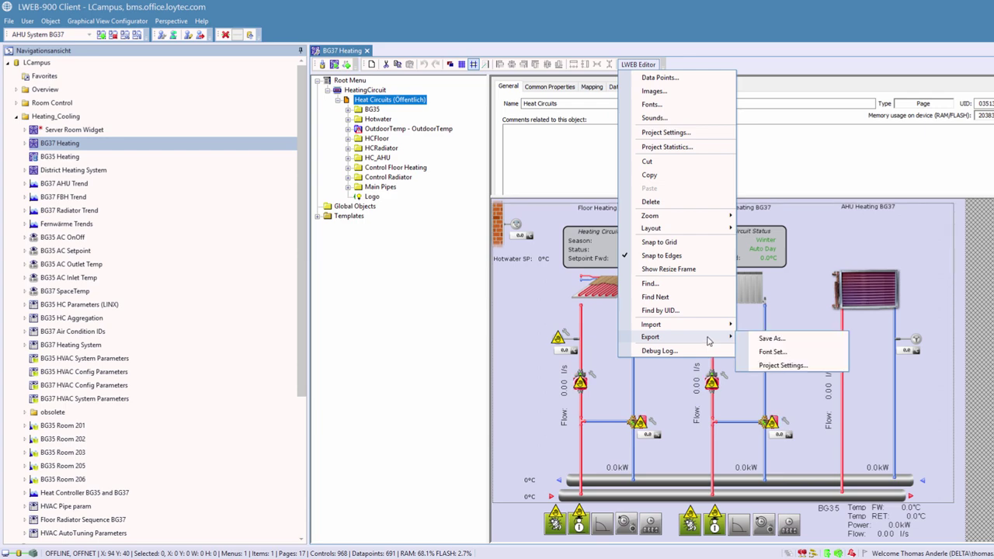
click(768, 339)
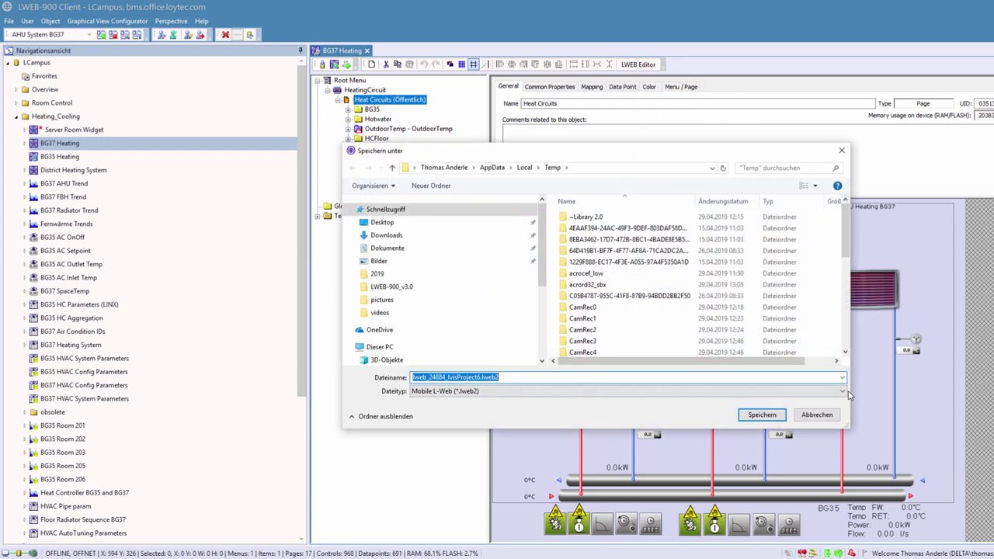
click(847, 393)
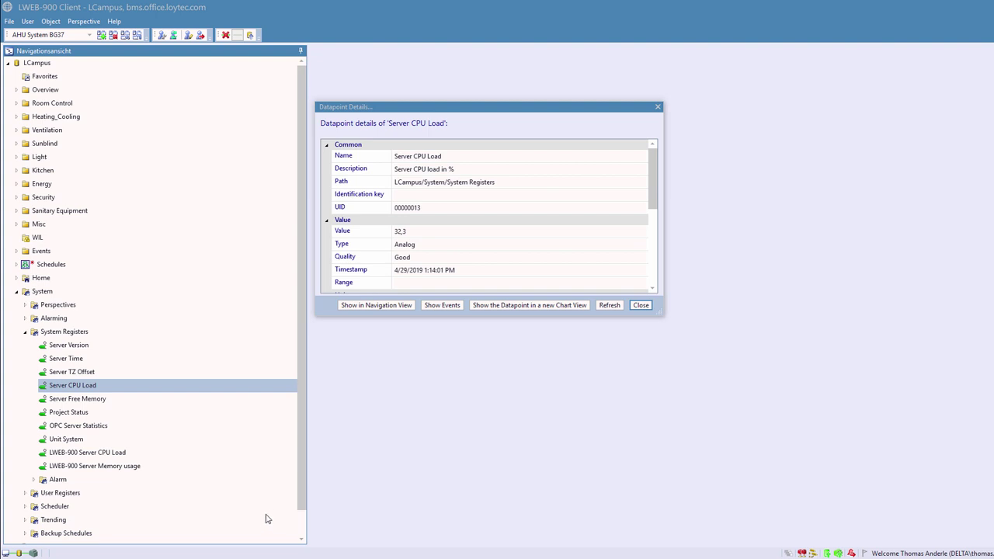
Close the Server CPU Load details and open the Server Free Memory register's details.
click(657, 107)
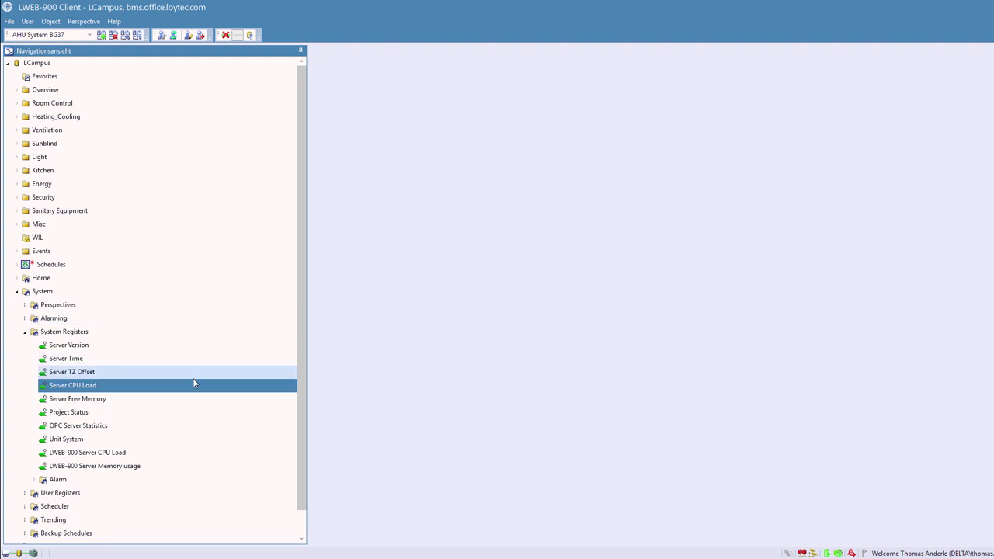
click(103, 399)
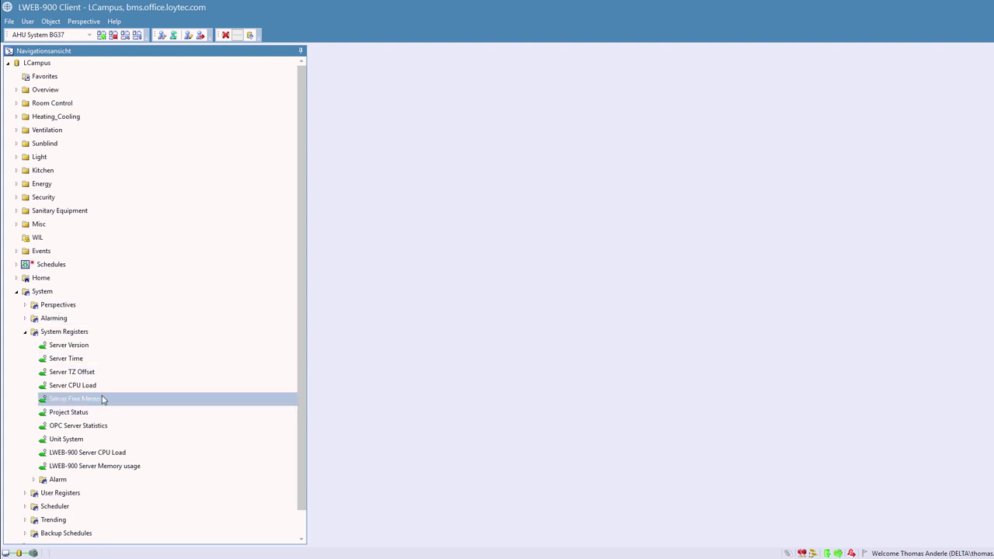
double_click(103, 399)
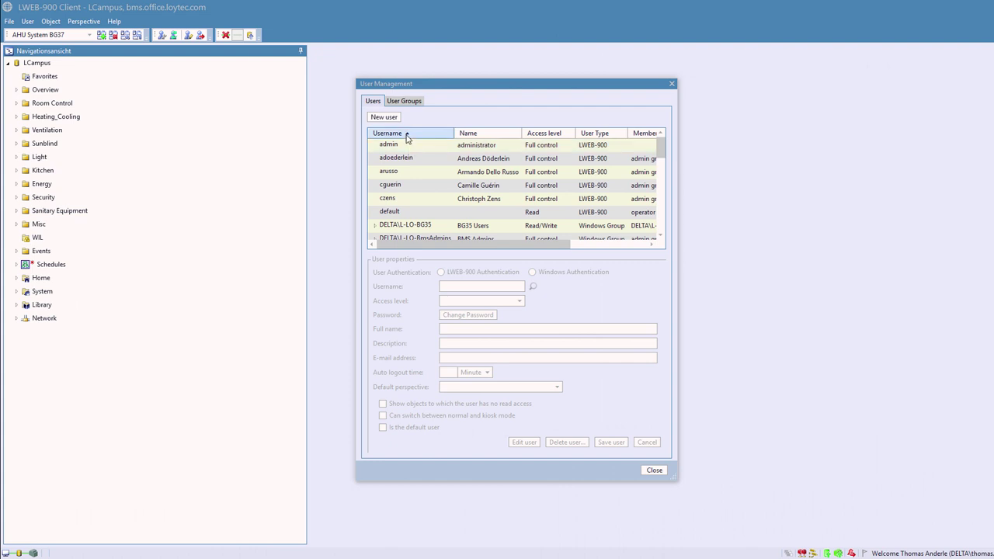
Sort the user list by username, full name and access level, each in both directions.
click(406, 137)
click(406, 136)
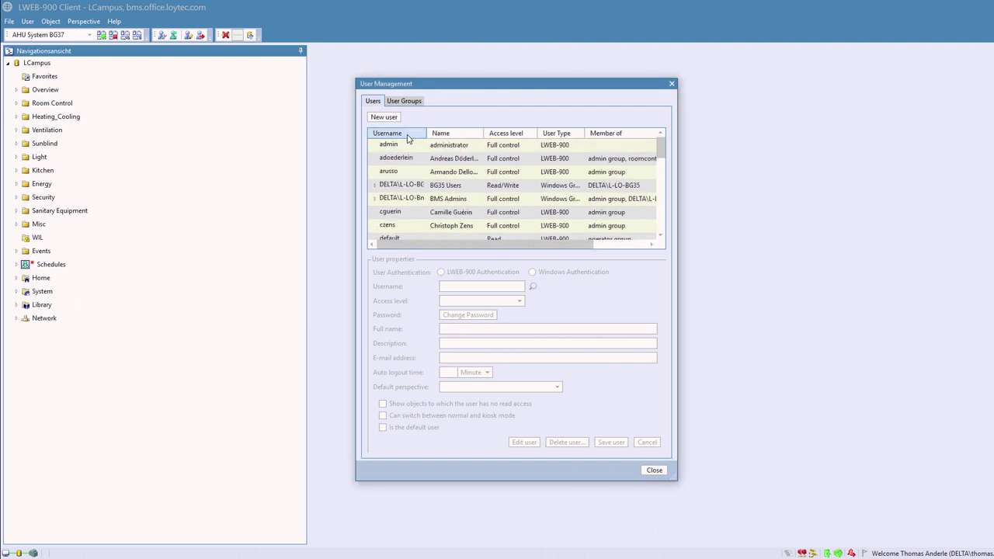
click(482, 138)
click(482, 138)
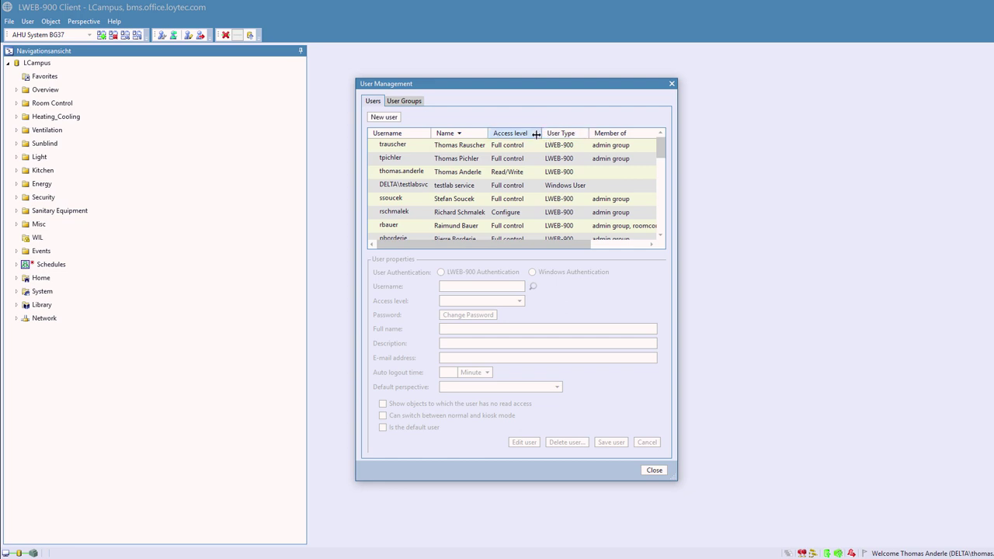
click(532, 135)
click(509, 137)
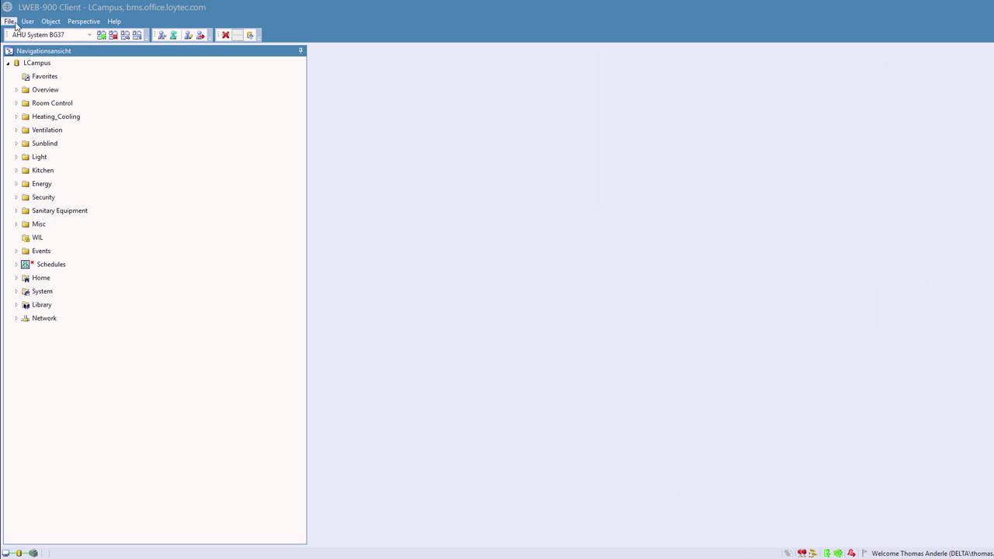
Start a project backup from the File menu, keeping Configuration project backup as the type.
click(15, 23)
click(39, 89)
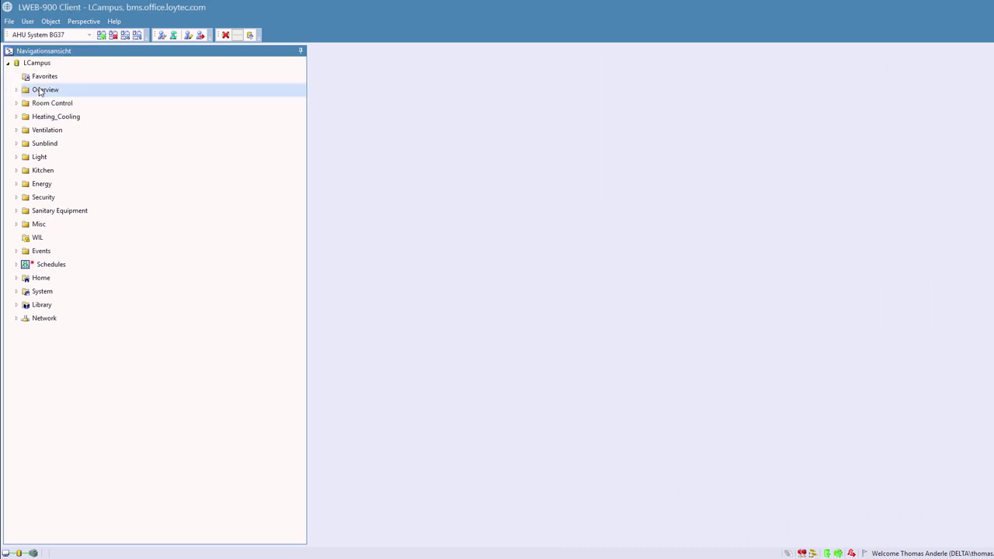
click(495, 248)
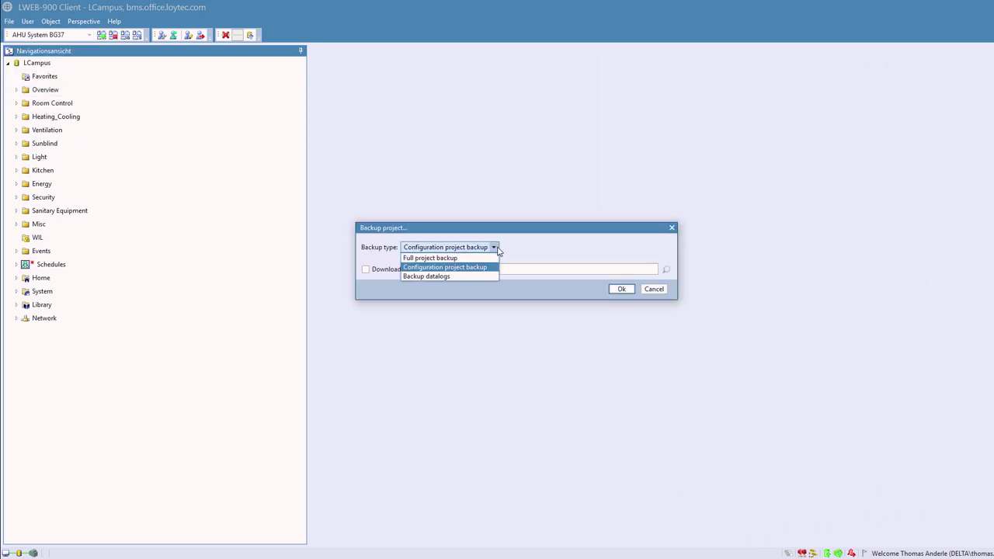
click(524, 254)
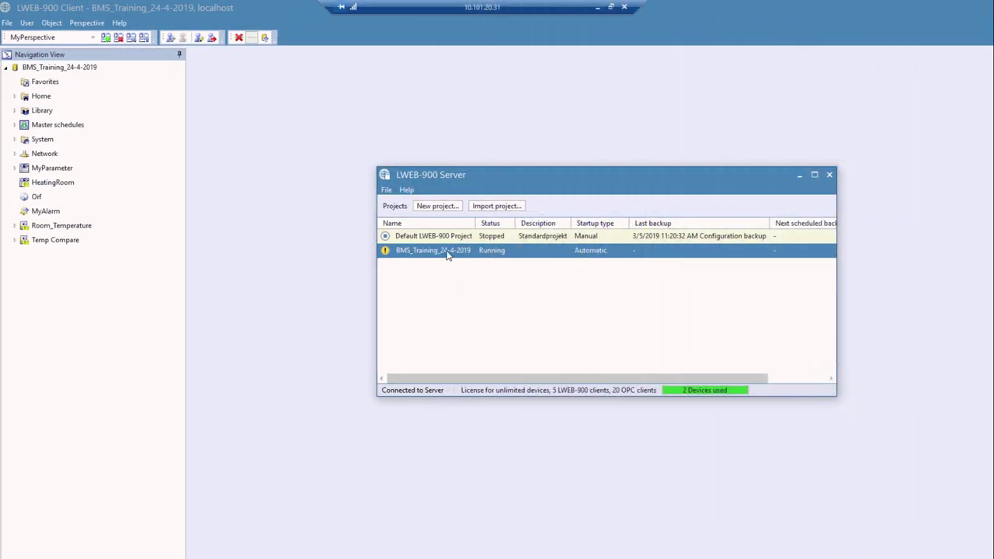
Send 'The Server will shut down in 10 Minutes' to the BMS_Training_24-4-2019 project.
right_click(447, 255)
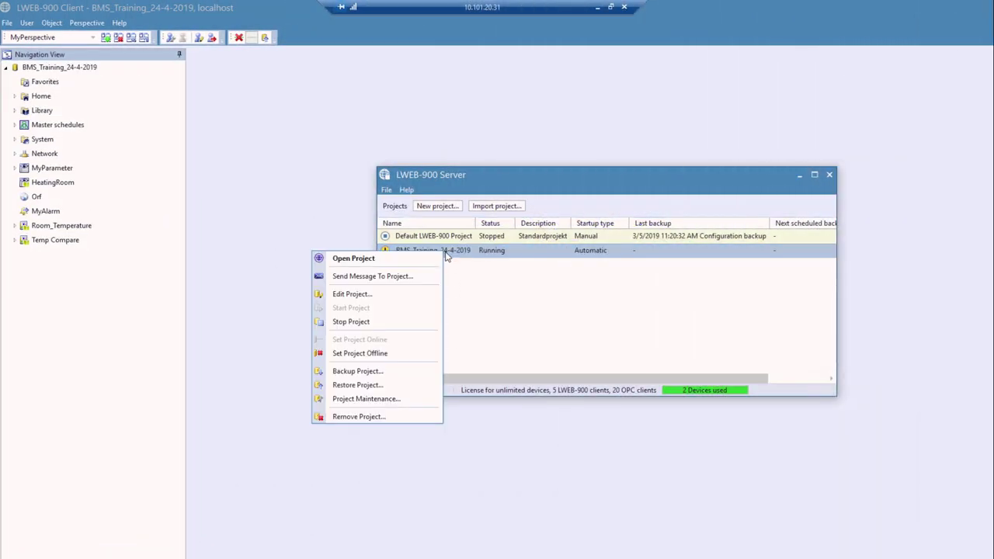
click(401, 280)
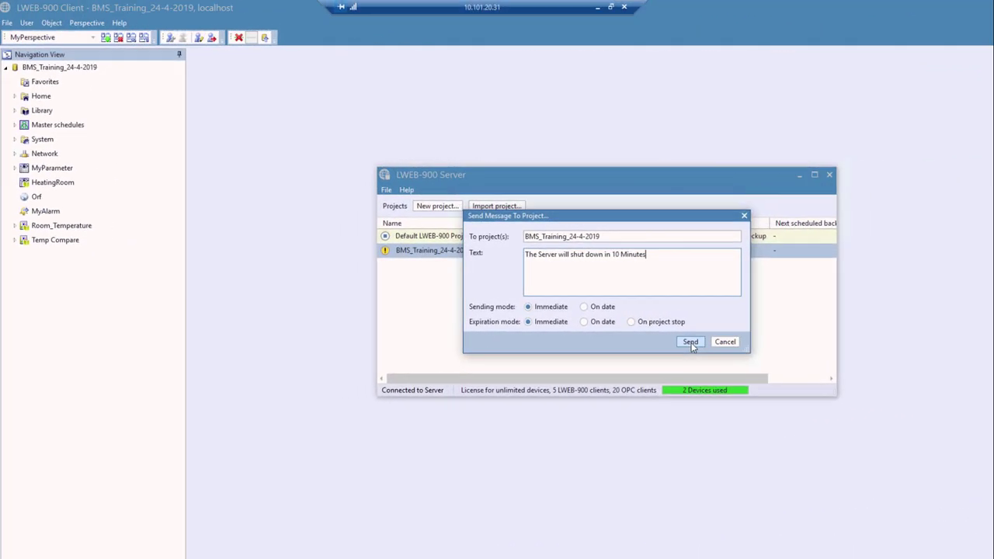
click(690, 343)
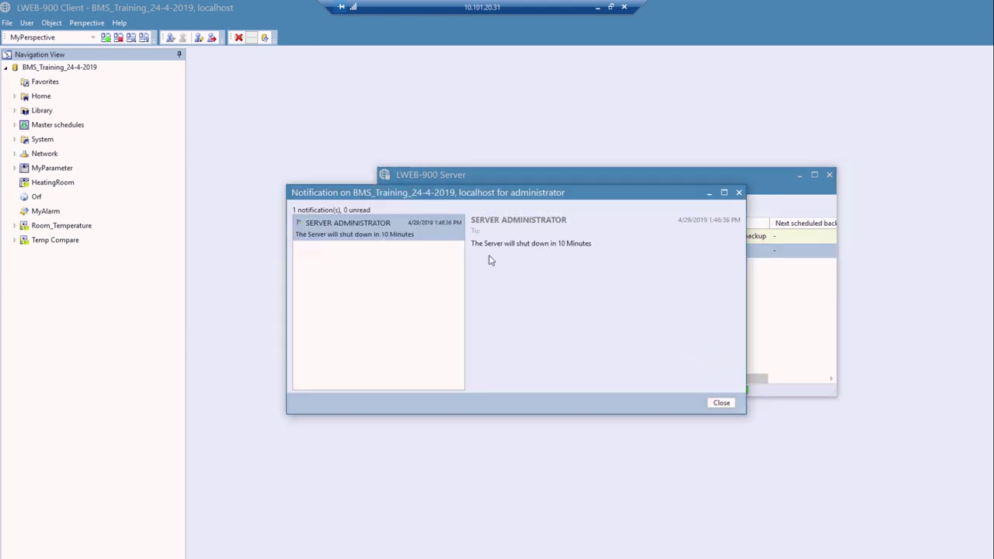
Delete the received server shutdown notification.
right_click(389, 228)
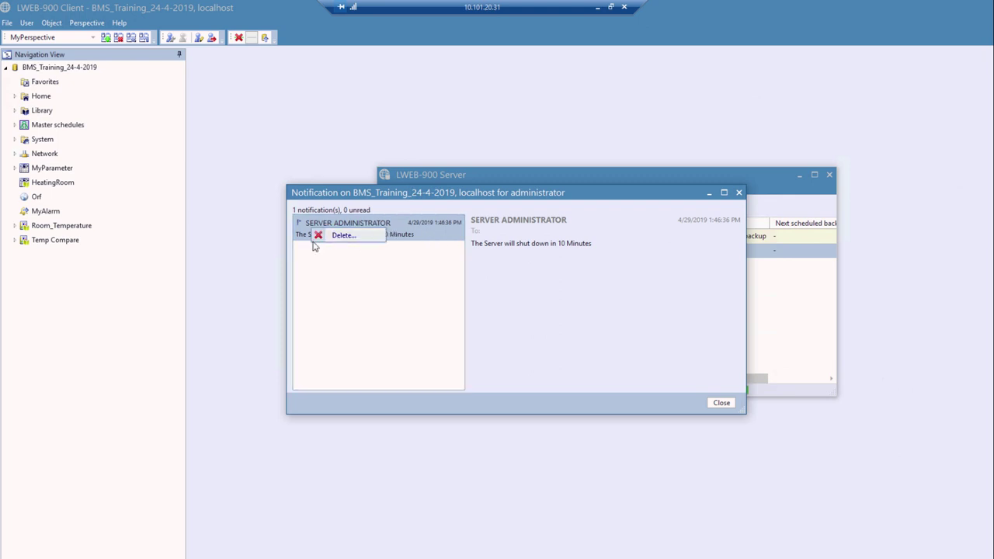
click(341, 235)
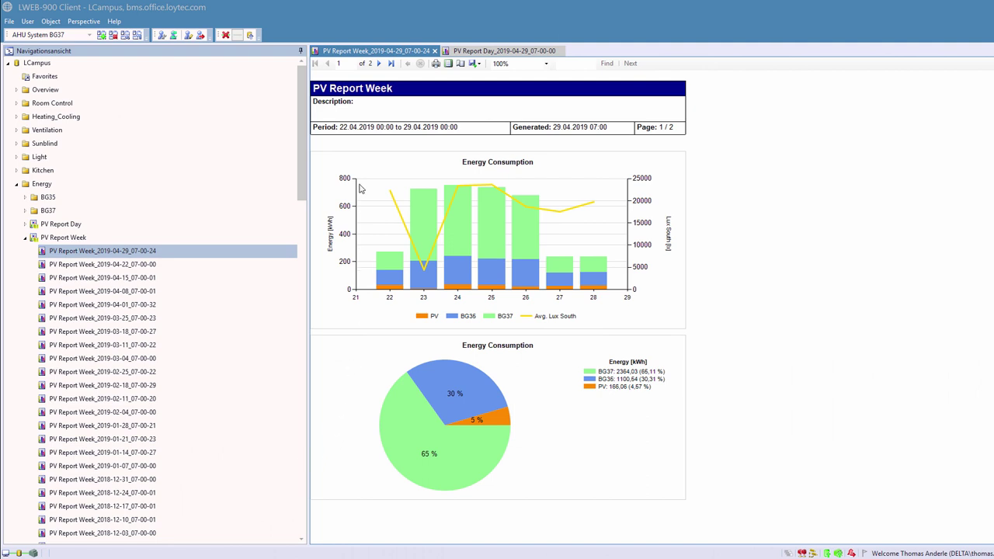
double_click(354, 52)
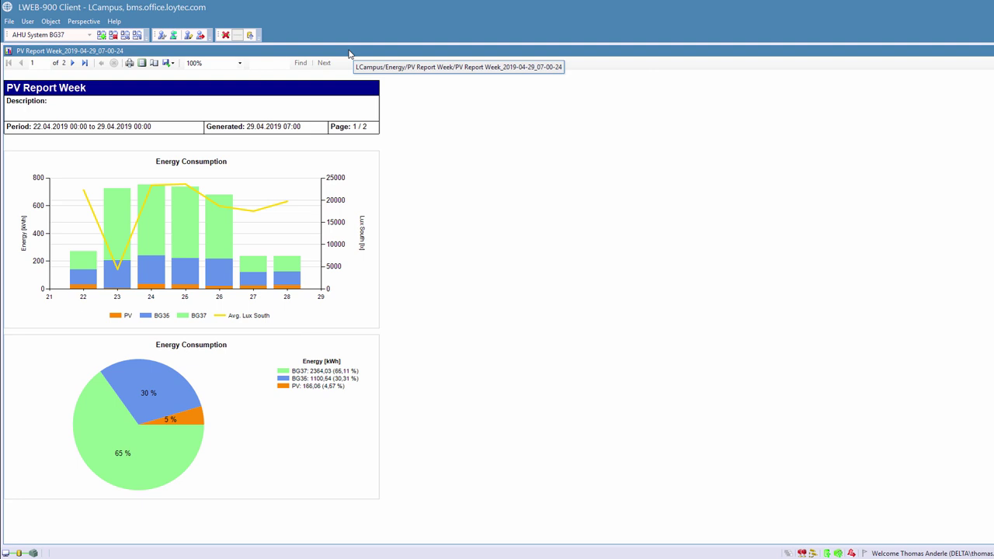
double_click(349, 52)
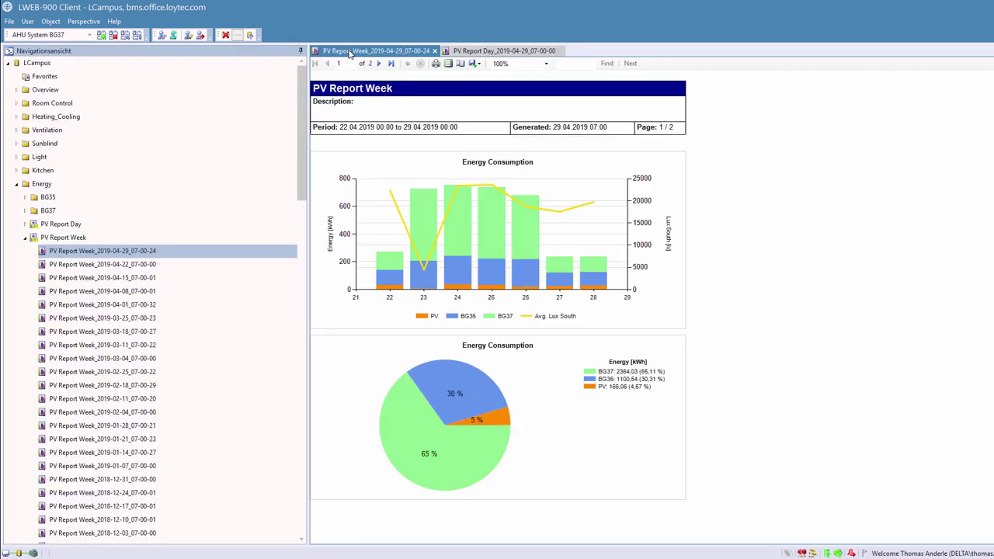